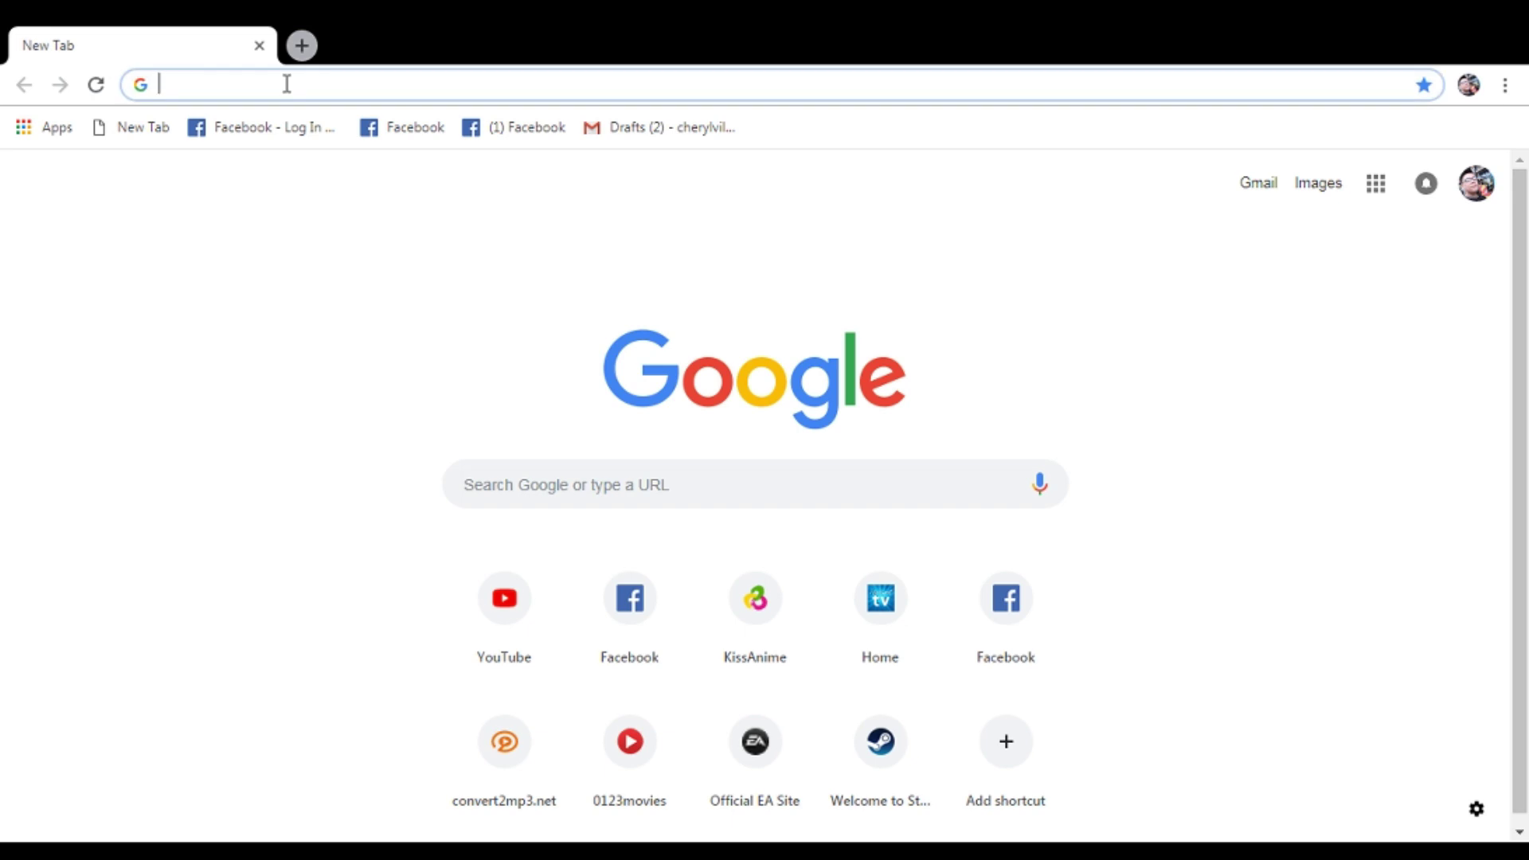
{"action": "type", "text": "www"}
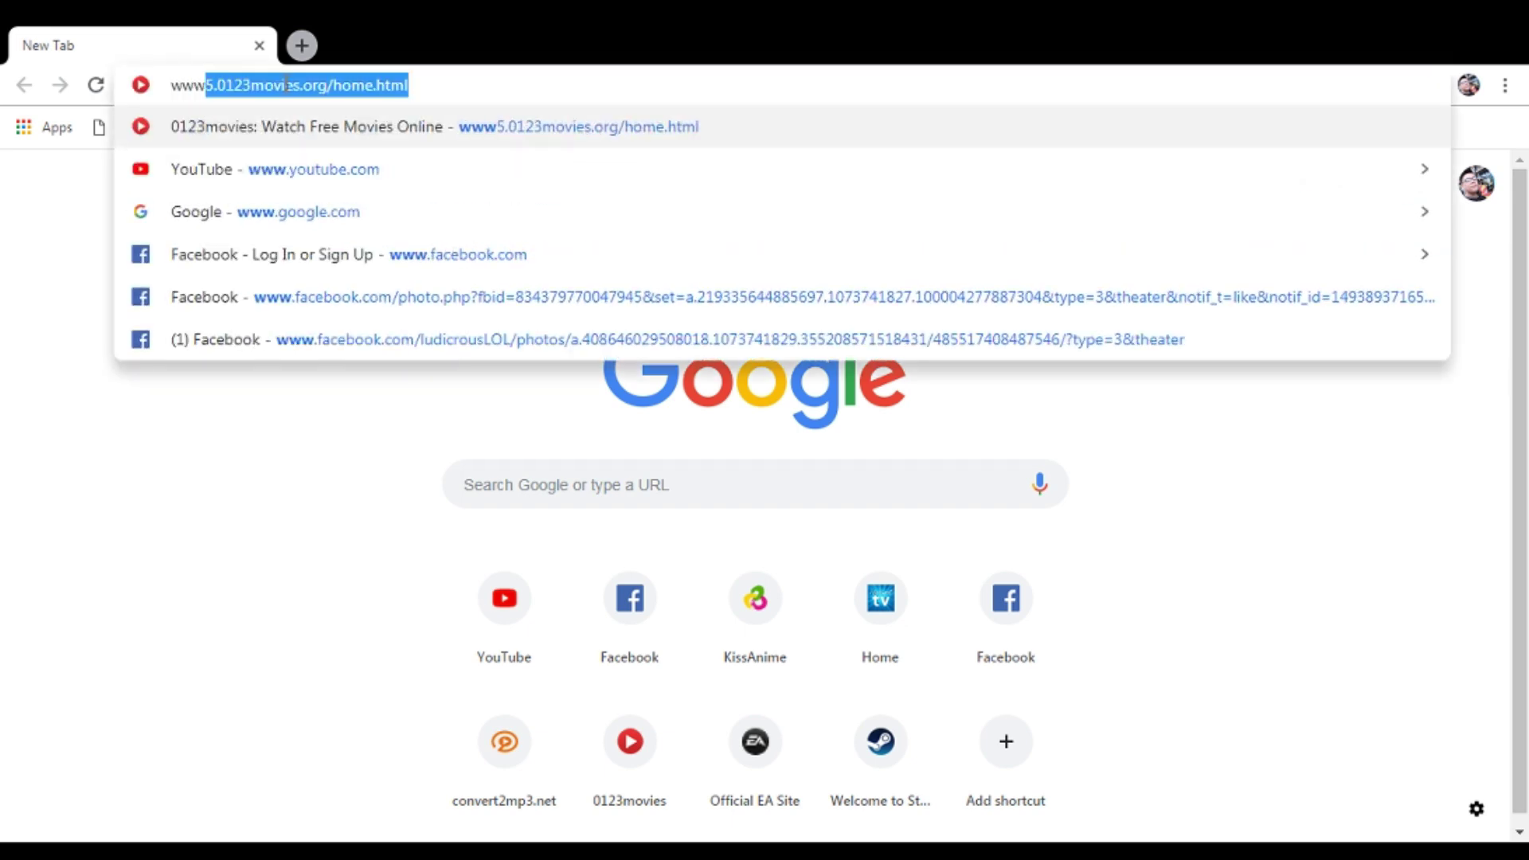
{"action": "type", "text": ".ea.com"}
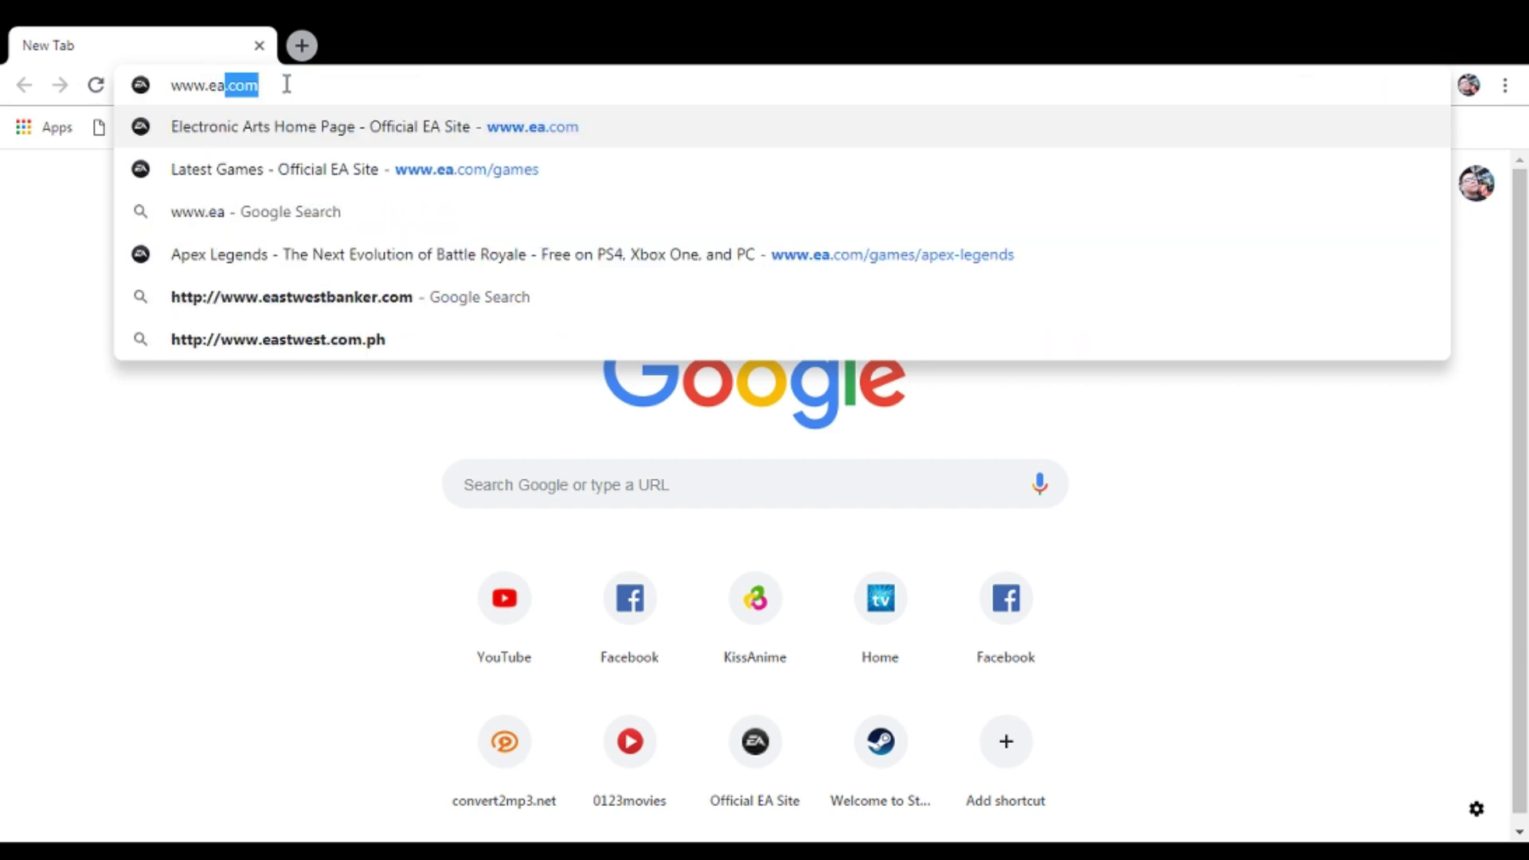
{"action": "key", "text": "Return"}
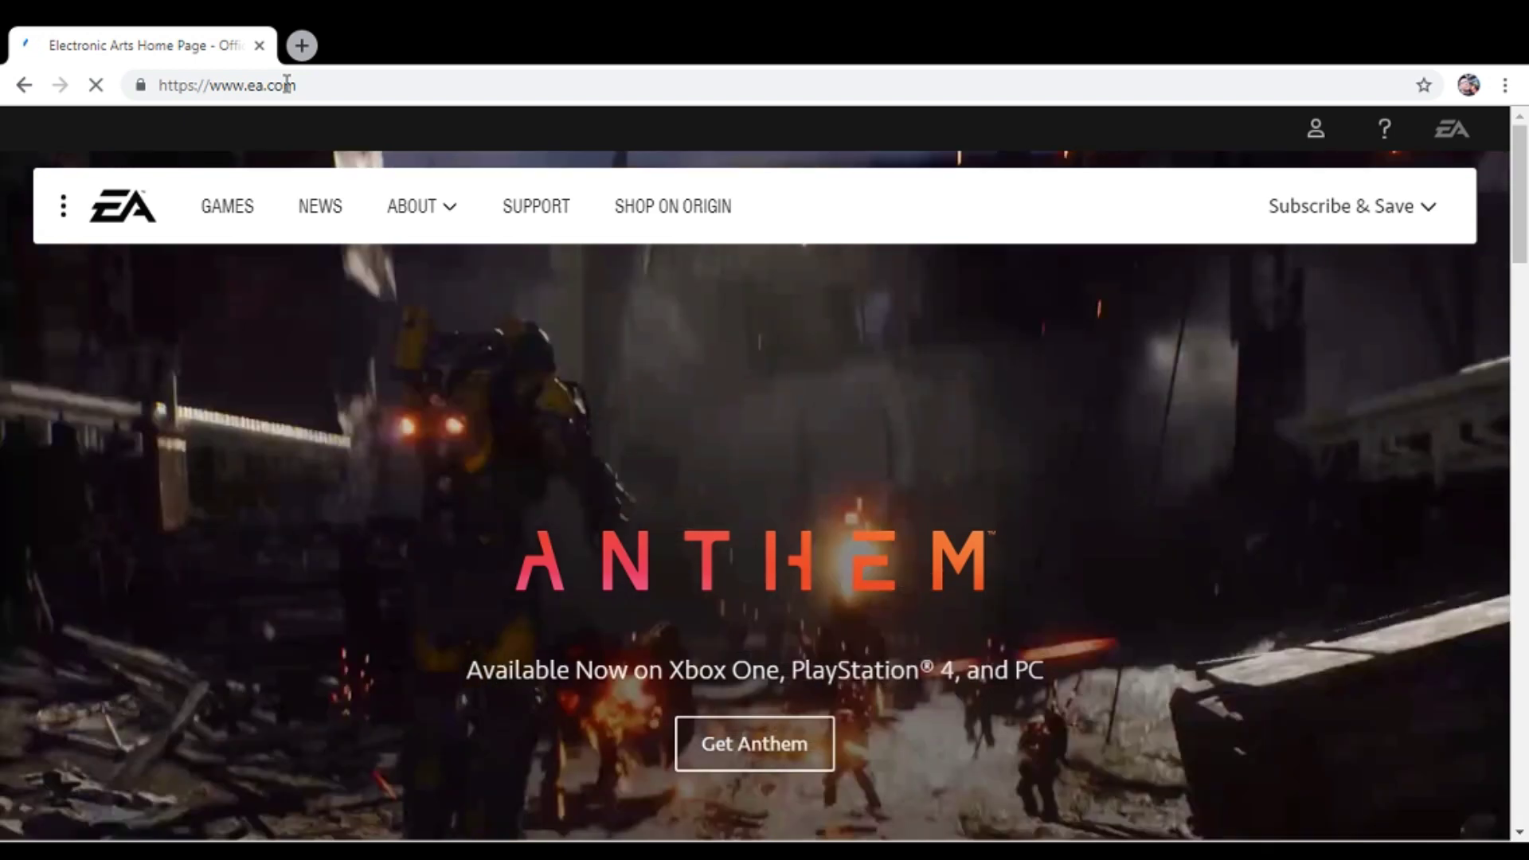
Open the Gmail inbox in a new browser tab.
{"action": "key", "text": "ctrl+t"}
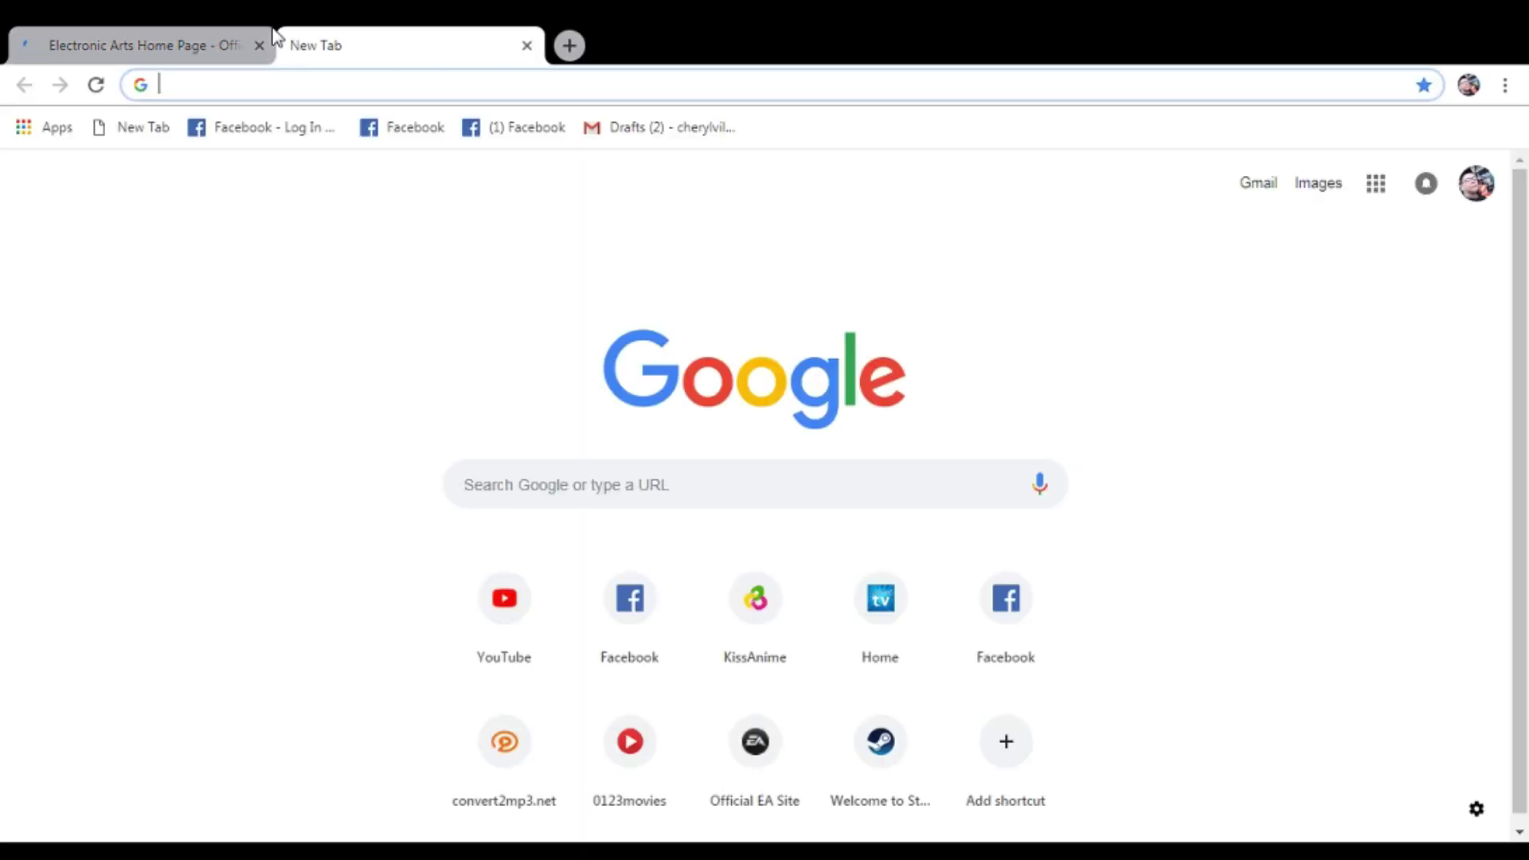
{"action": "left_click", "coordinate": [1260, 185]}
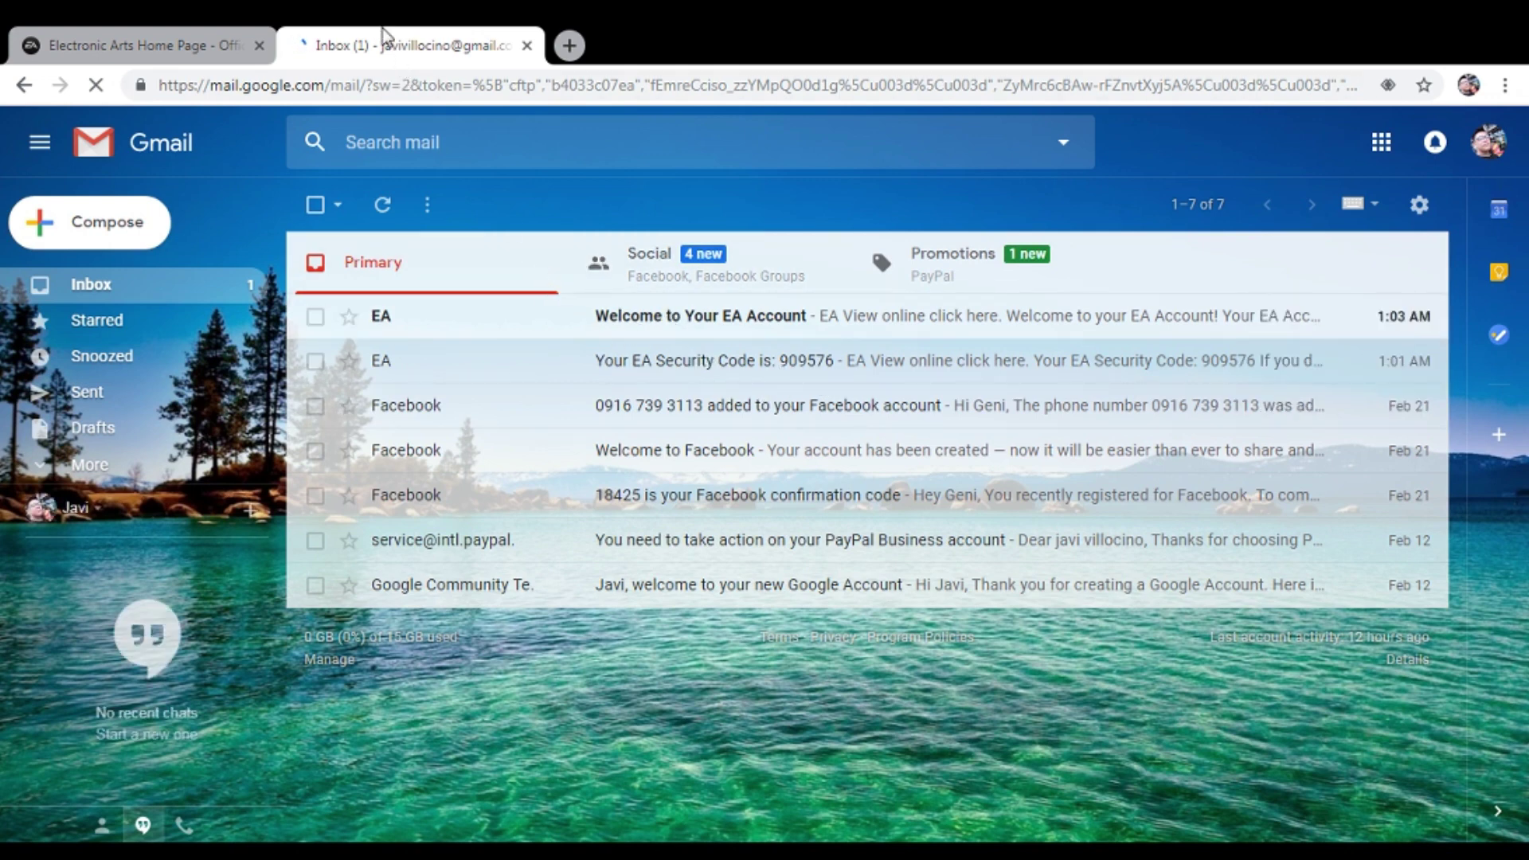
Switch back to the EA site and open the official Apex Legends site from the featured games.
{"action": "left_click", "coordinate": [205, 36]}
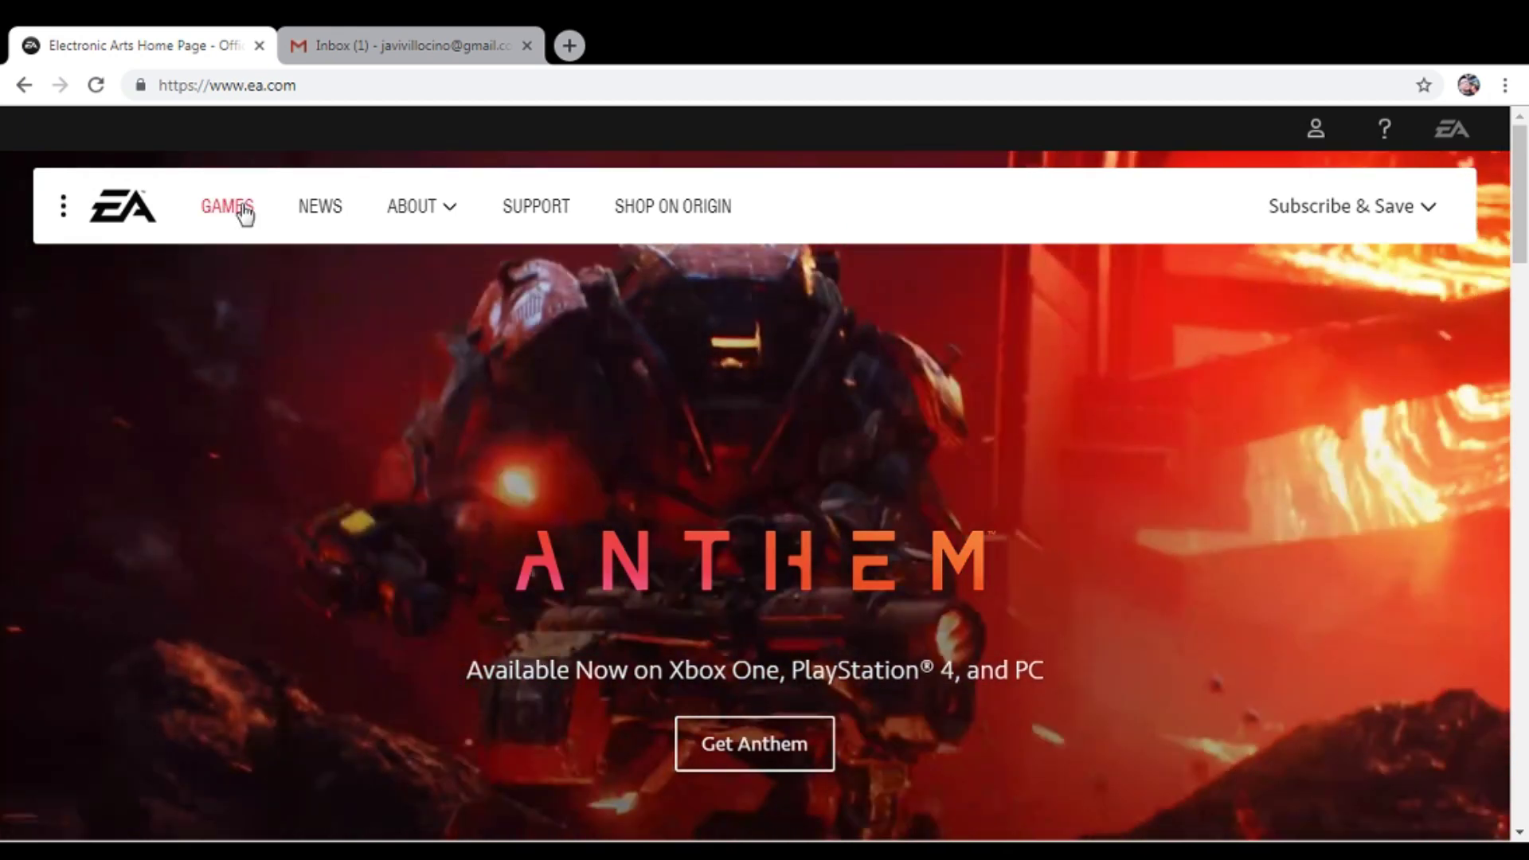
{"action": "left_click", "coordinate": [231, 207]}
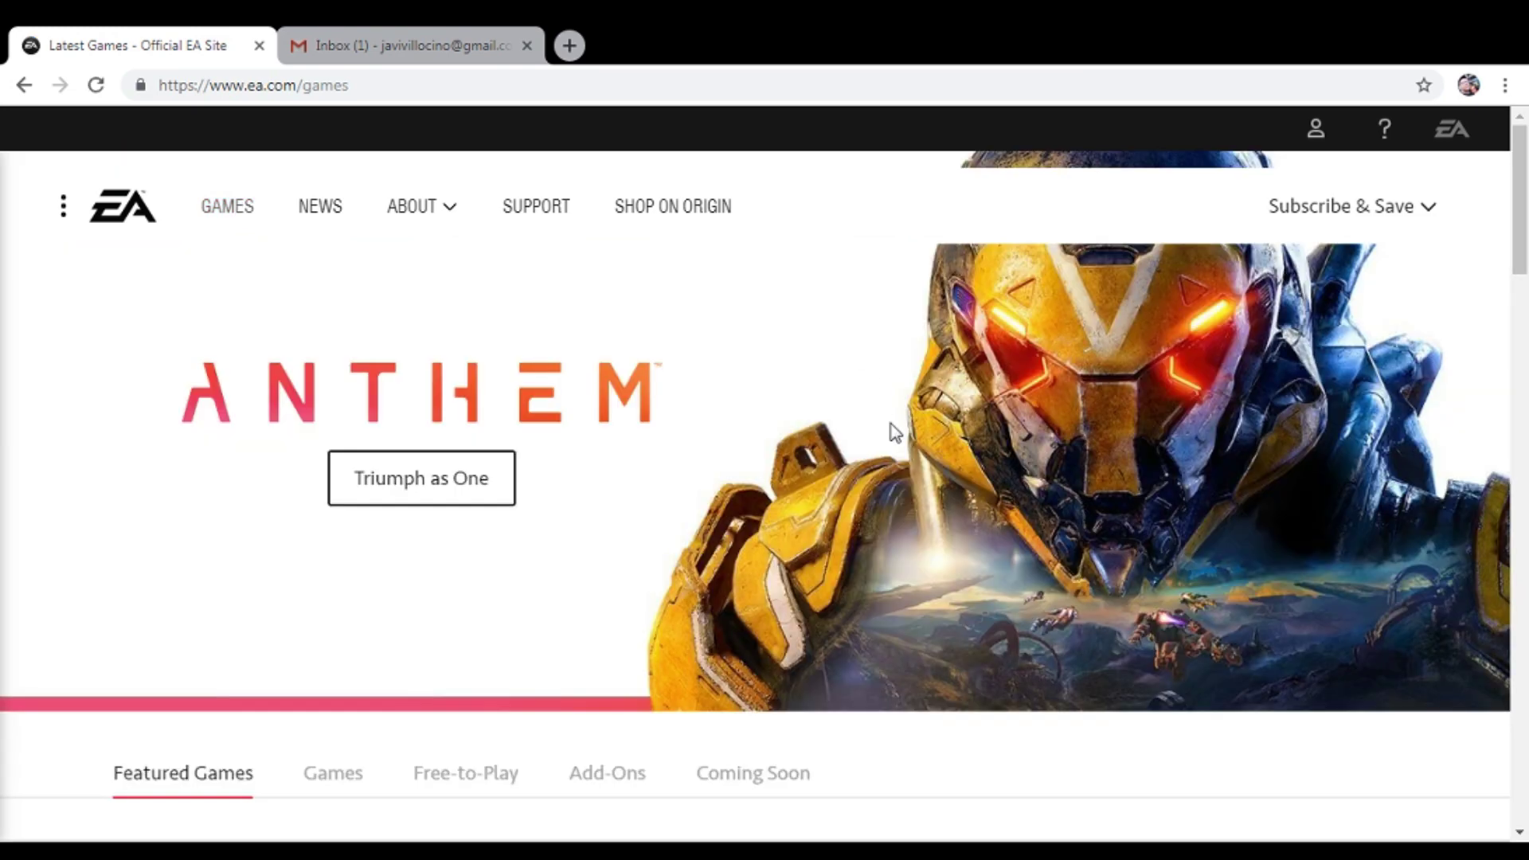
{"action": "scroll", "coordinate": [892, 434], "scroll_direction": "down", "scroll_amount": 4}
{"action": "scroll", "coordinate": [896, 450], "scroll_direction": "down", "scroll_amount": 3}
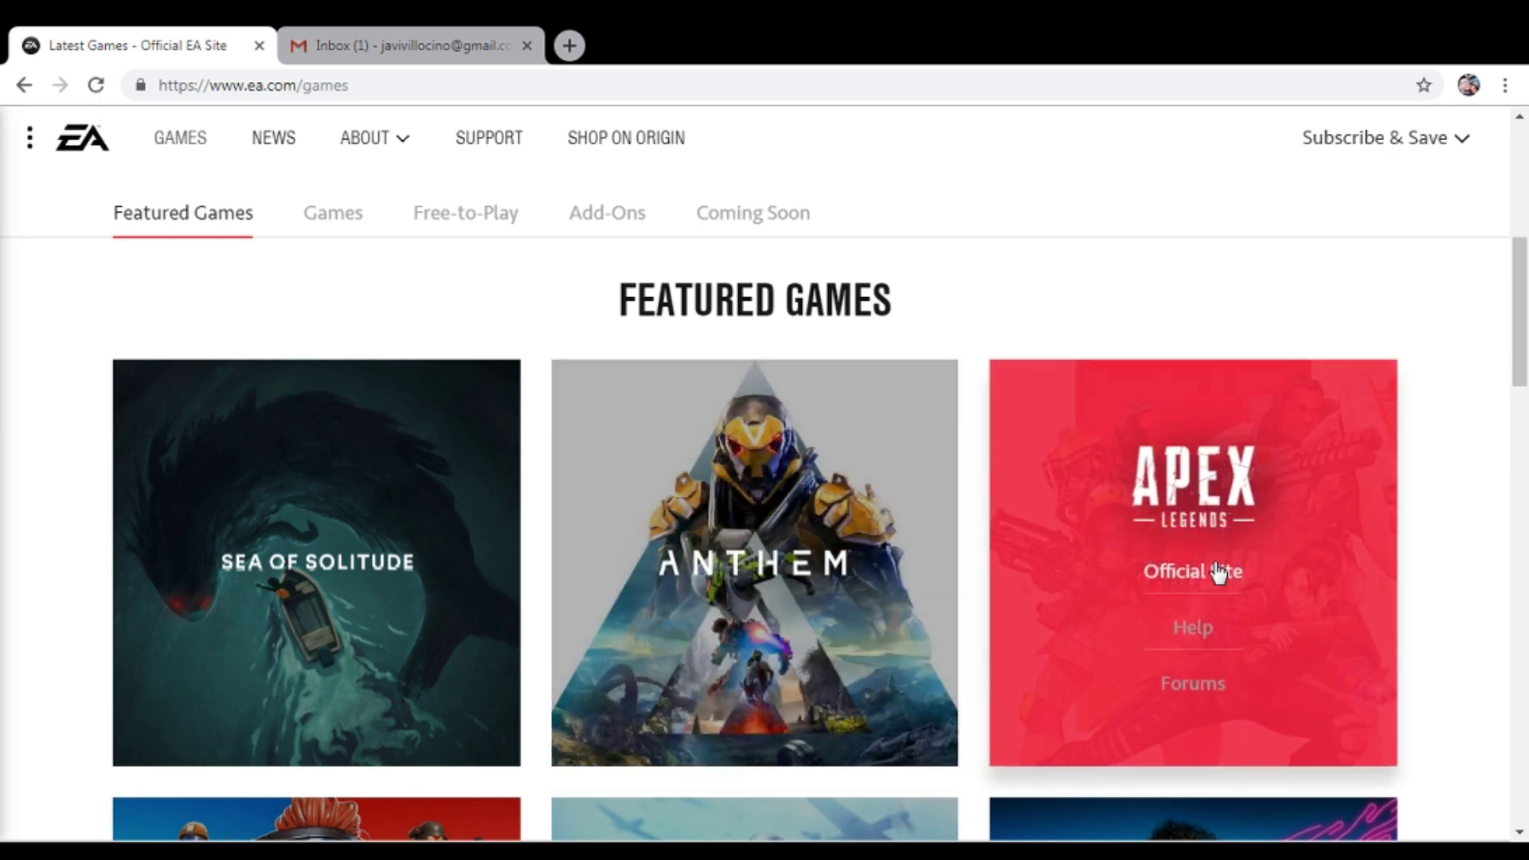
{"action": "left_click", "coordinate": [1221, 578]}
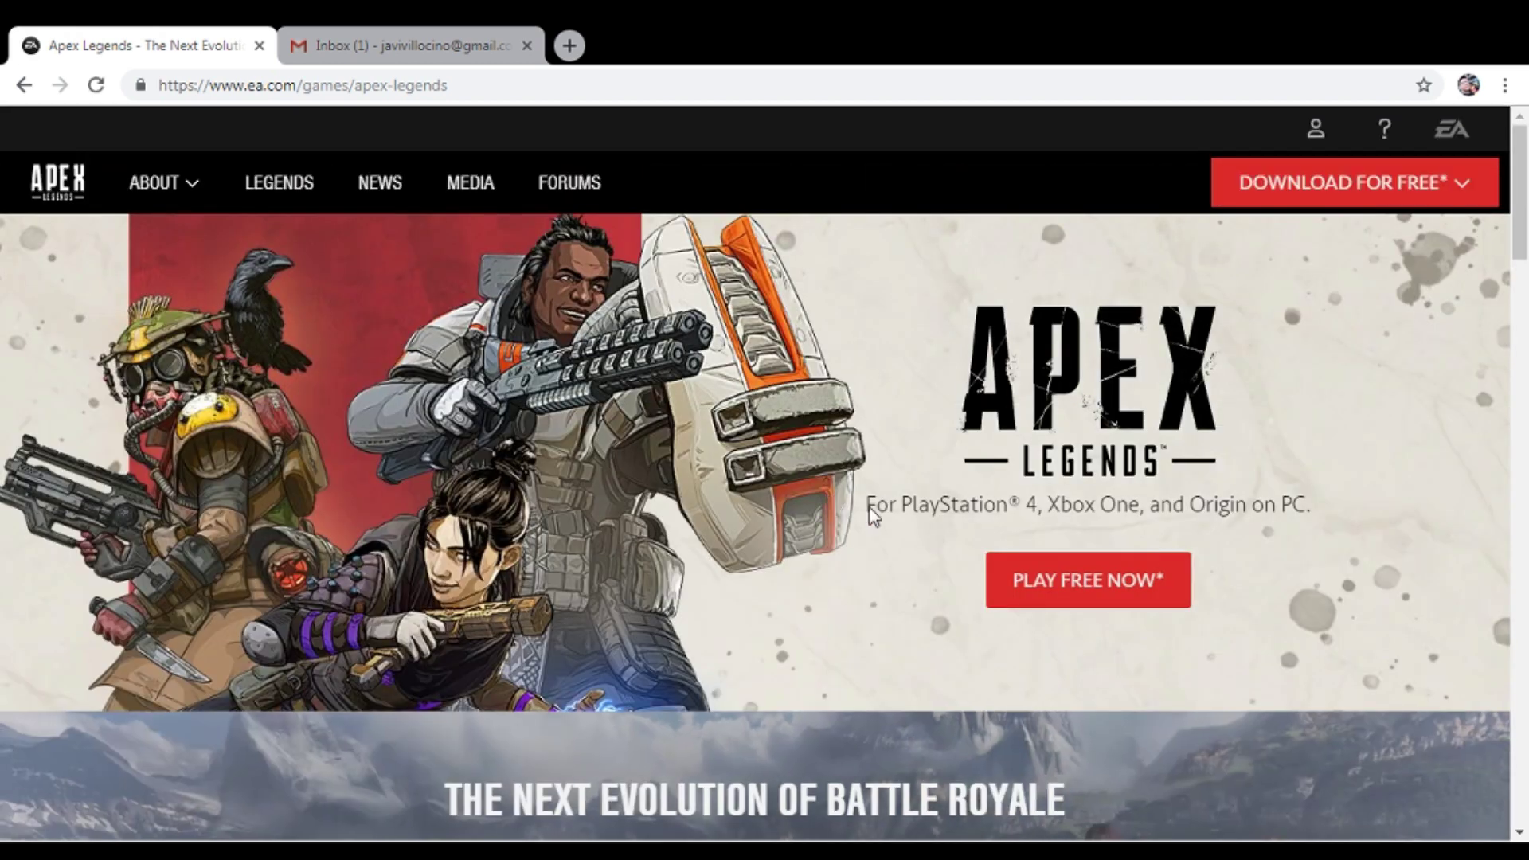
Go to the free-play platform selection for Apex Legends and choose the download for Origin on PC.
{"action": "left_click", "coordinate": [1081, 590]}
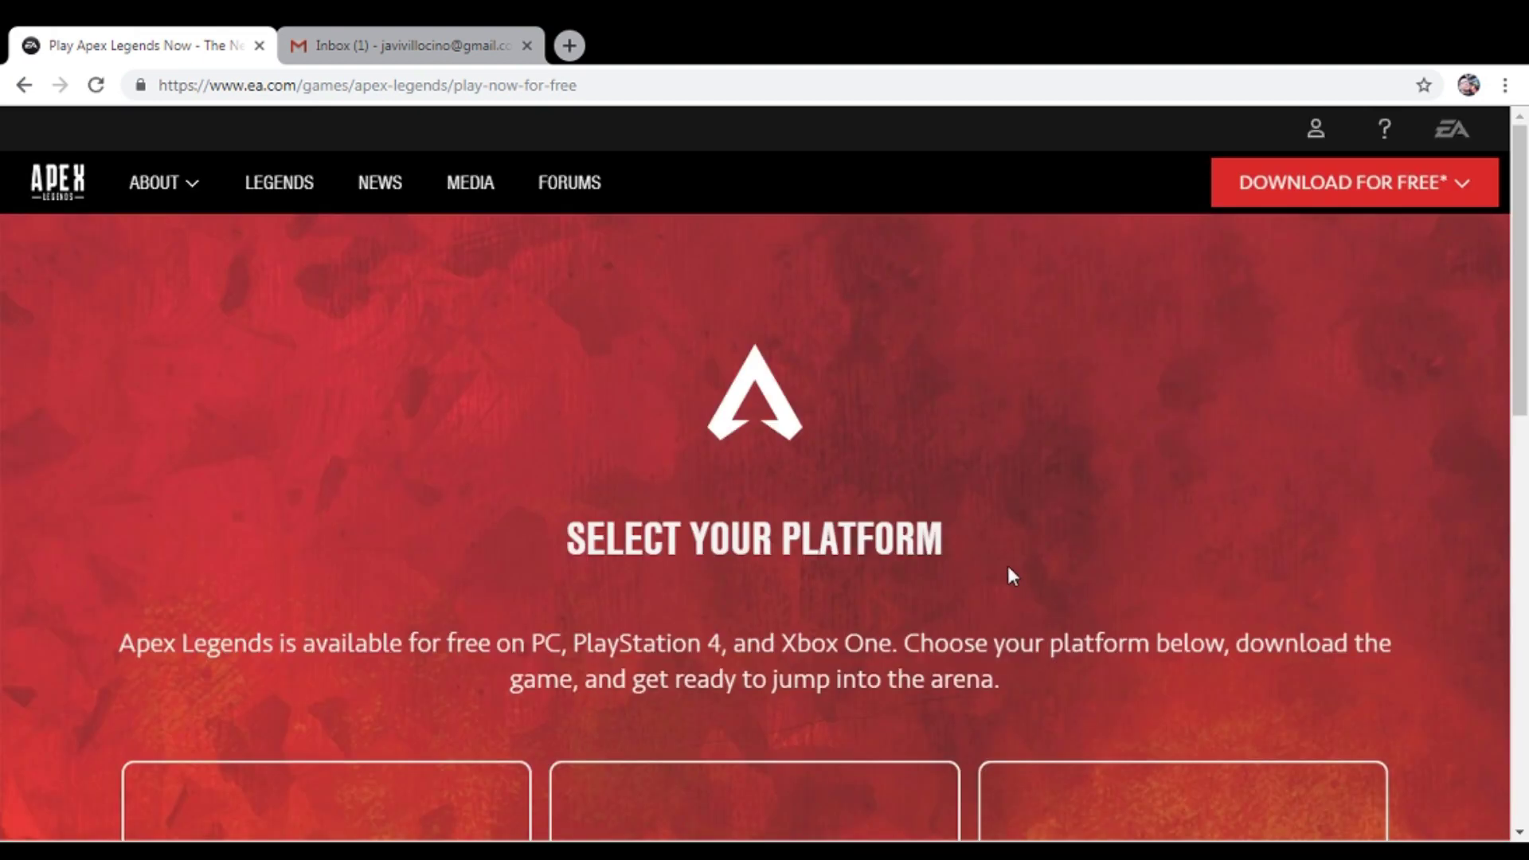
{"action": "scroll", "coordinate": [1006, 569], "scroll_direction": "down", "scroll_amount": 4}
{"action": "scroll", "coordinate": [1005, 571], "scroll_direction": "up", "scroll_amount": 4}
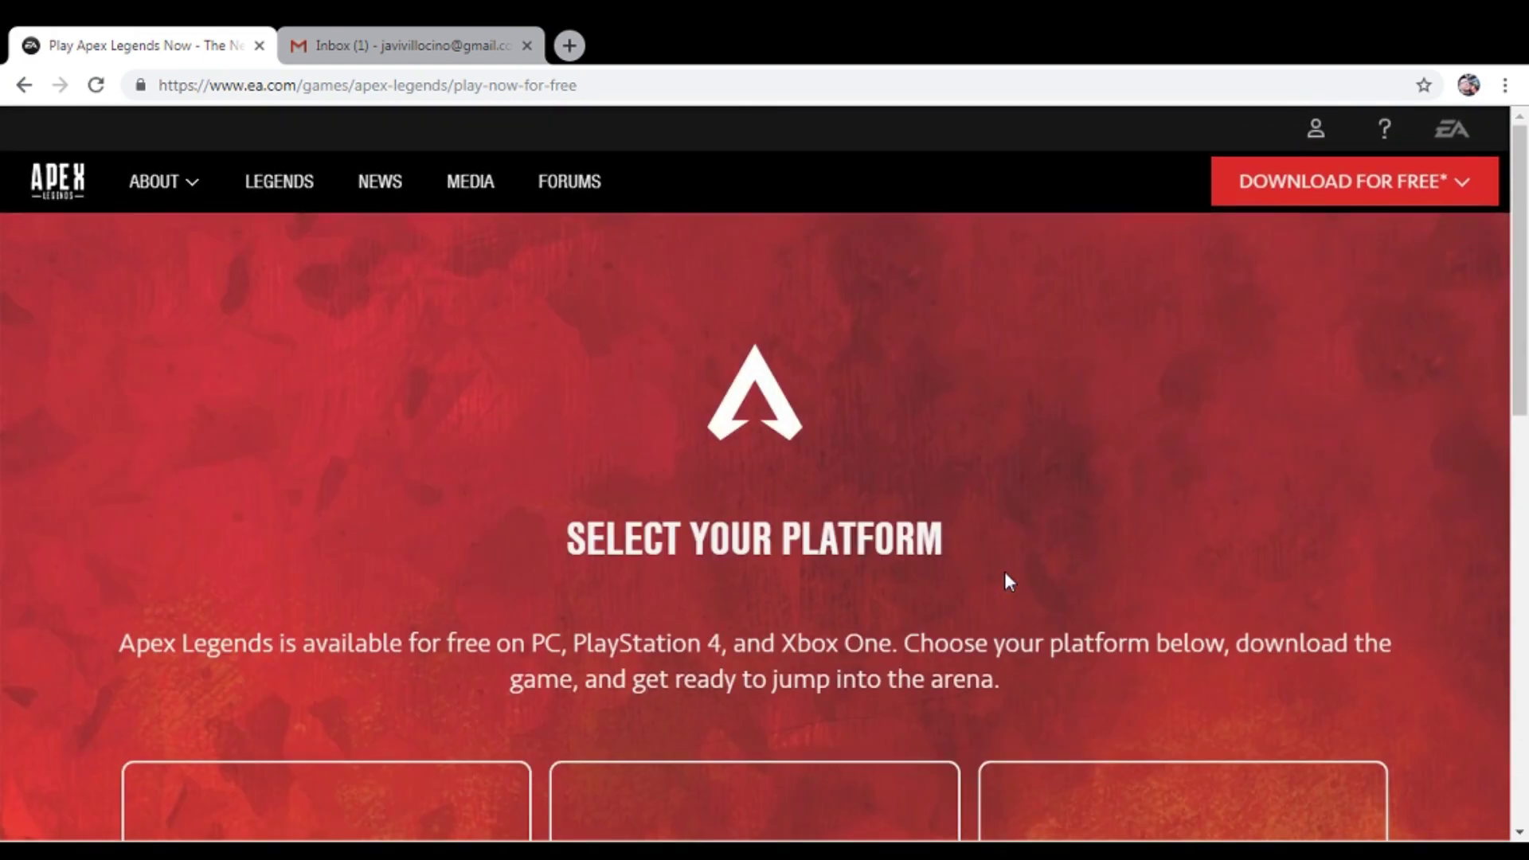
{"action": "left_click", "coordinate": [1256, 183]}
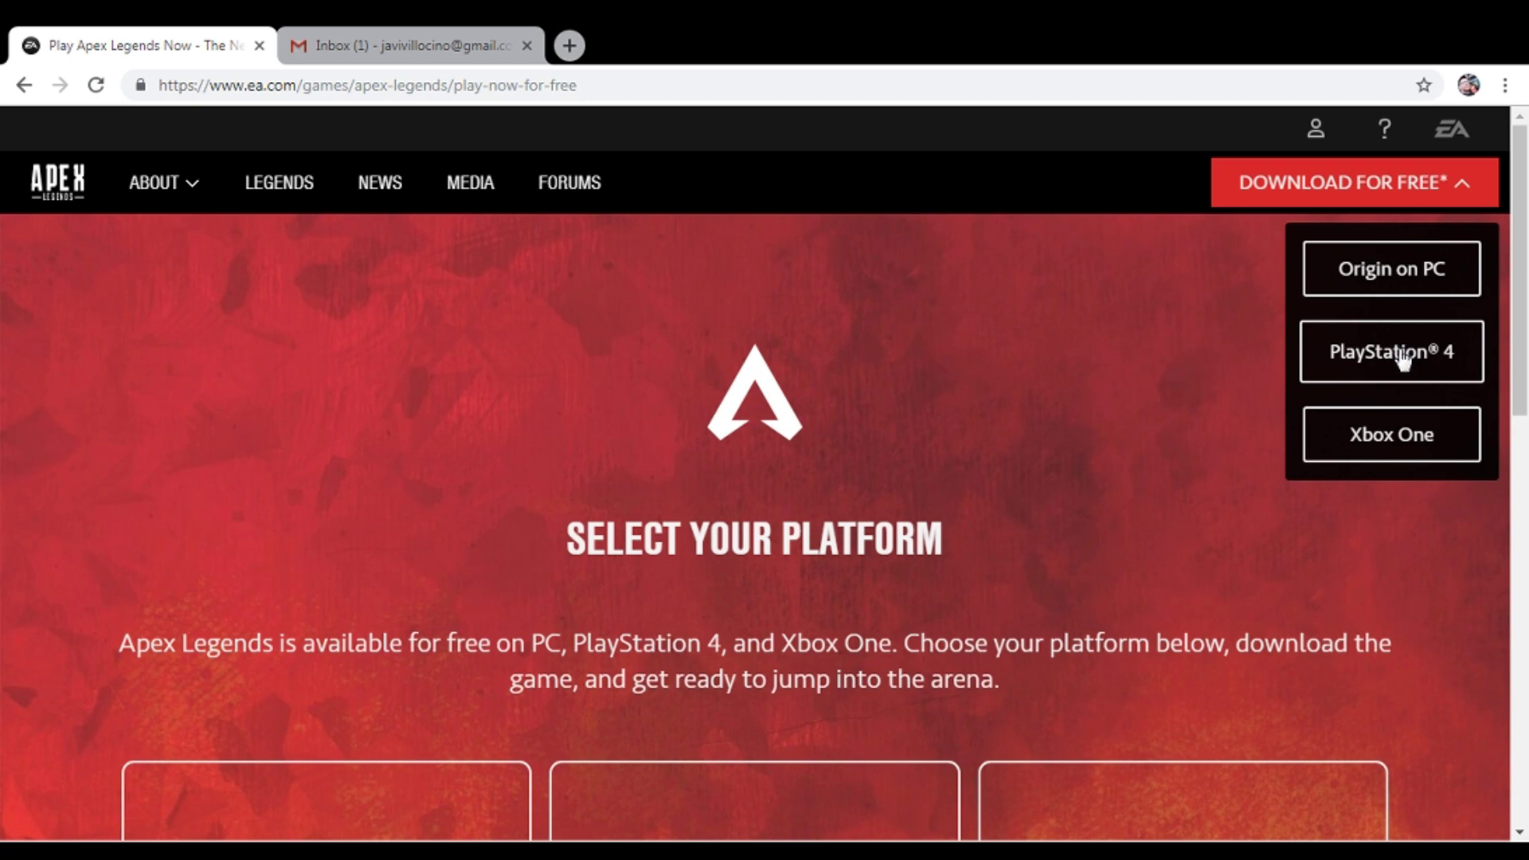
{"action": "scroll", "coordinate": [1402, 358], "scroll_direction": "down", "scroll_amount": 2}
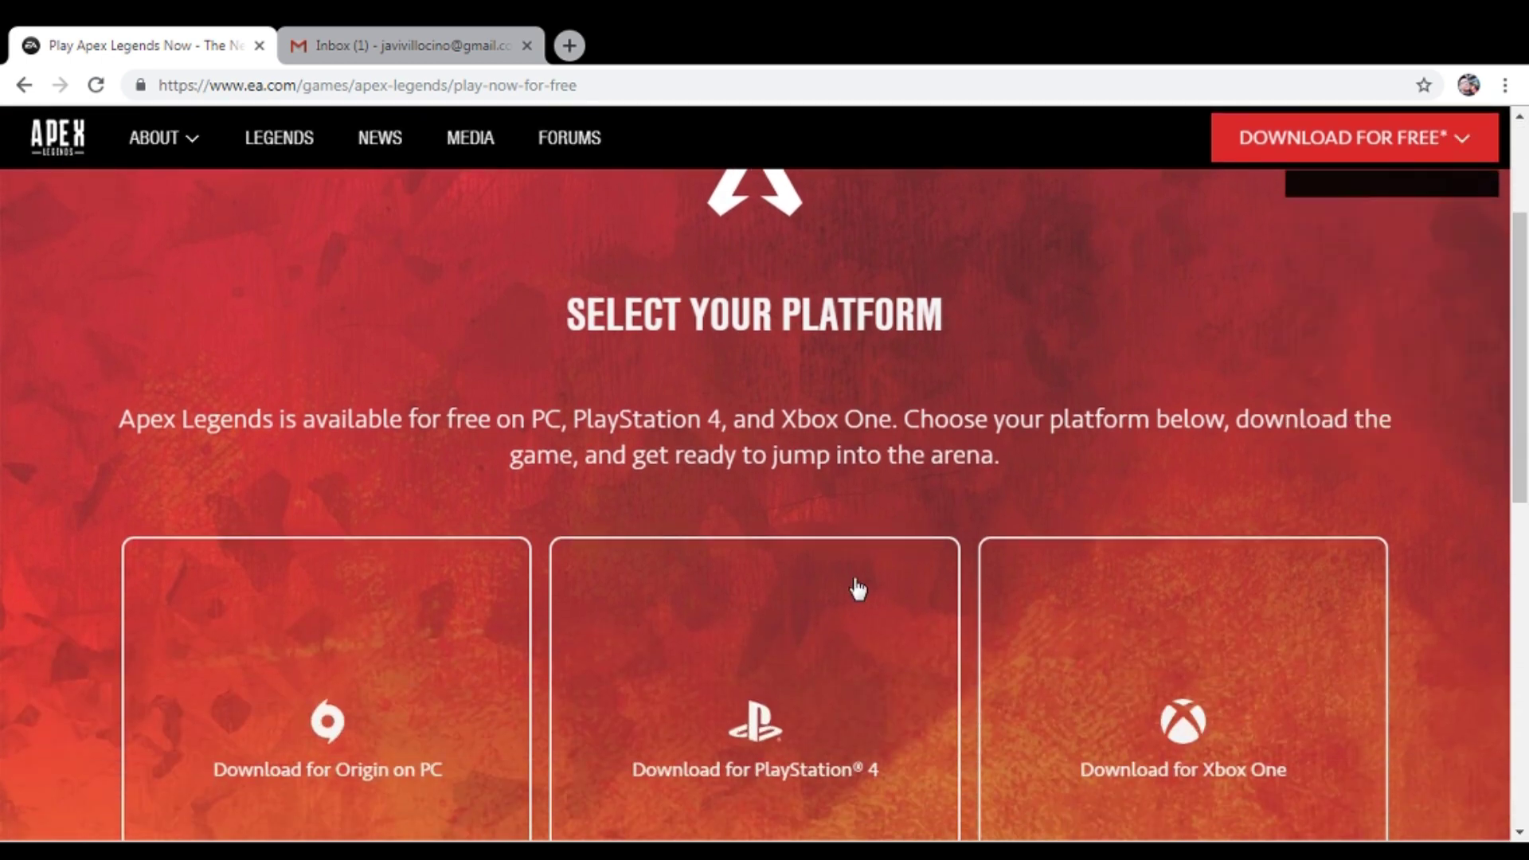
{"action": "scroll", "coordinate": [859, 574], "scroll_direction": "down", "scroll_amount": 1}
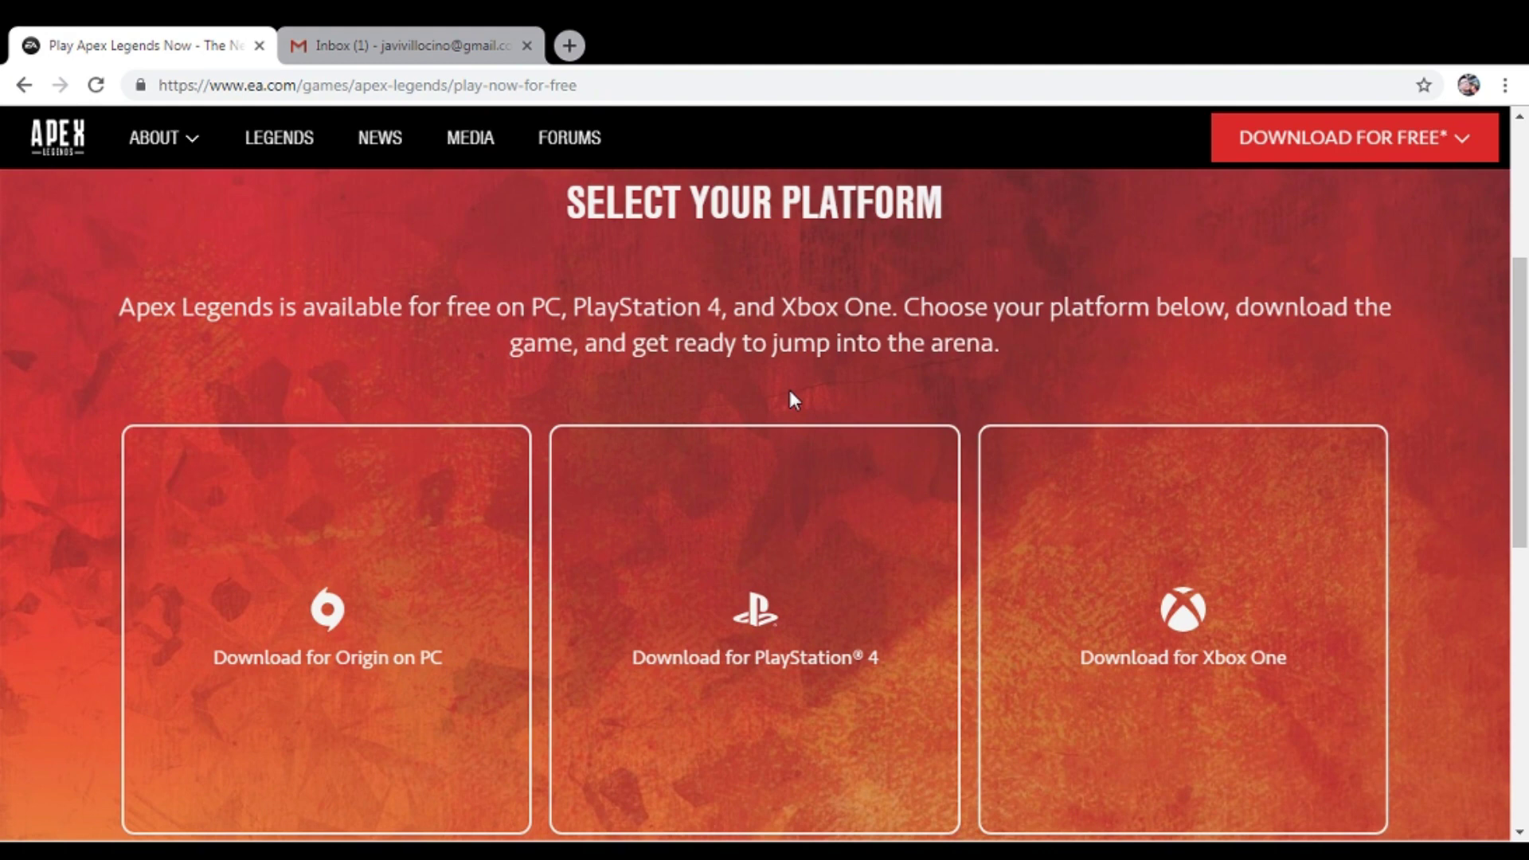
{"action": "scroll", "coordinate": [434, 525], "scroll_direction": "down", "scroll_amount": 1}
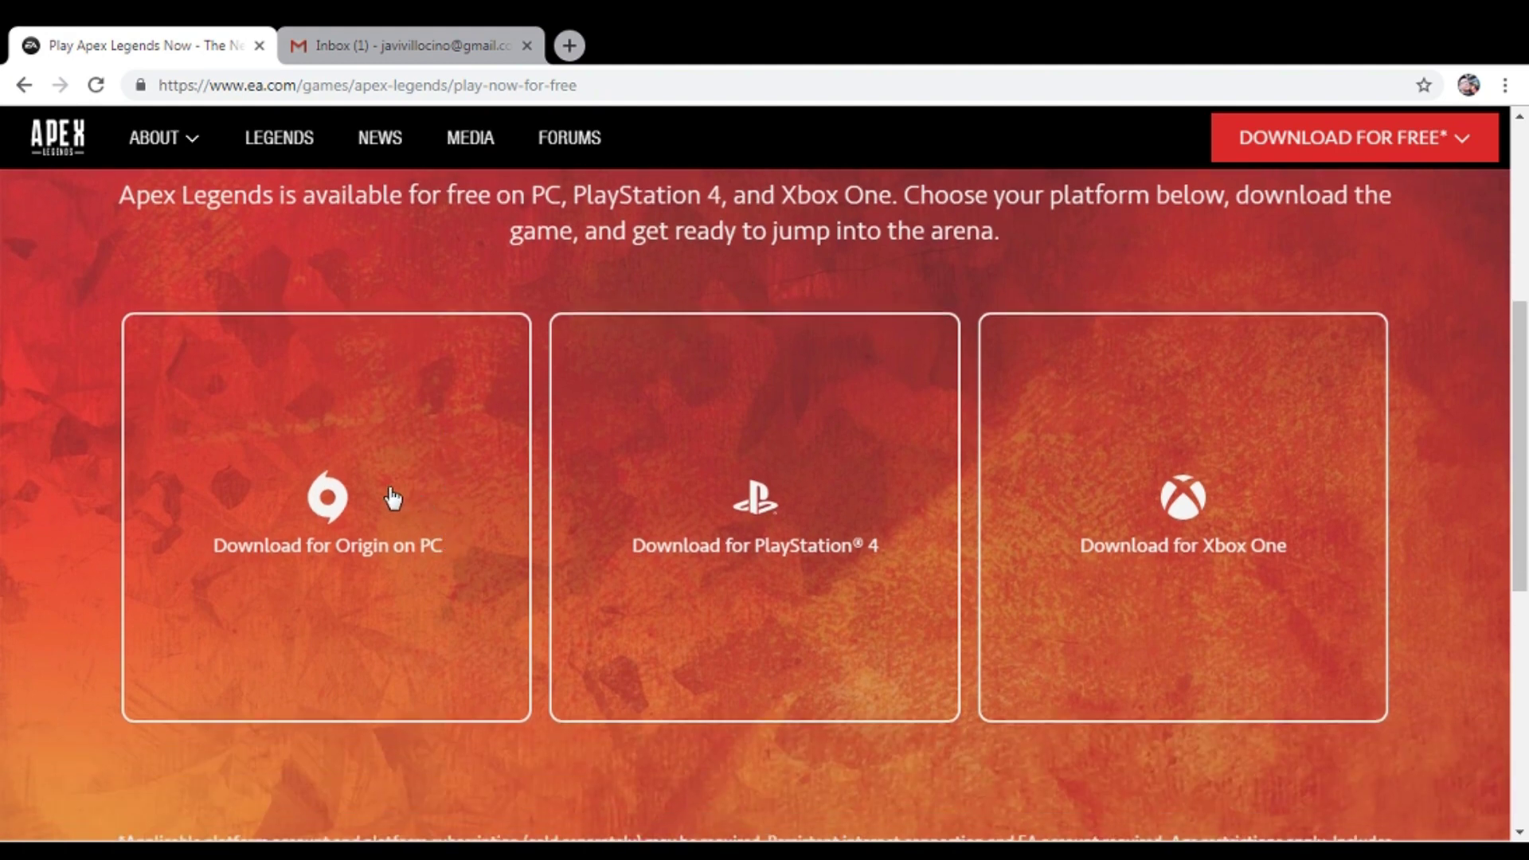
{"action": "left_click", "coordinate": [391, 497]}
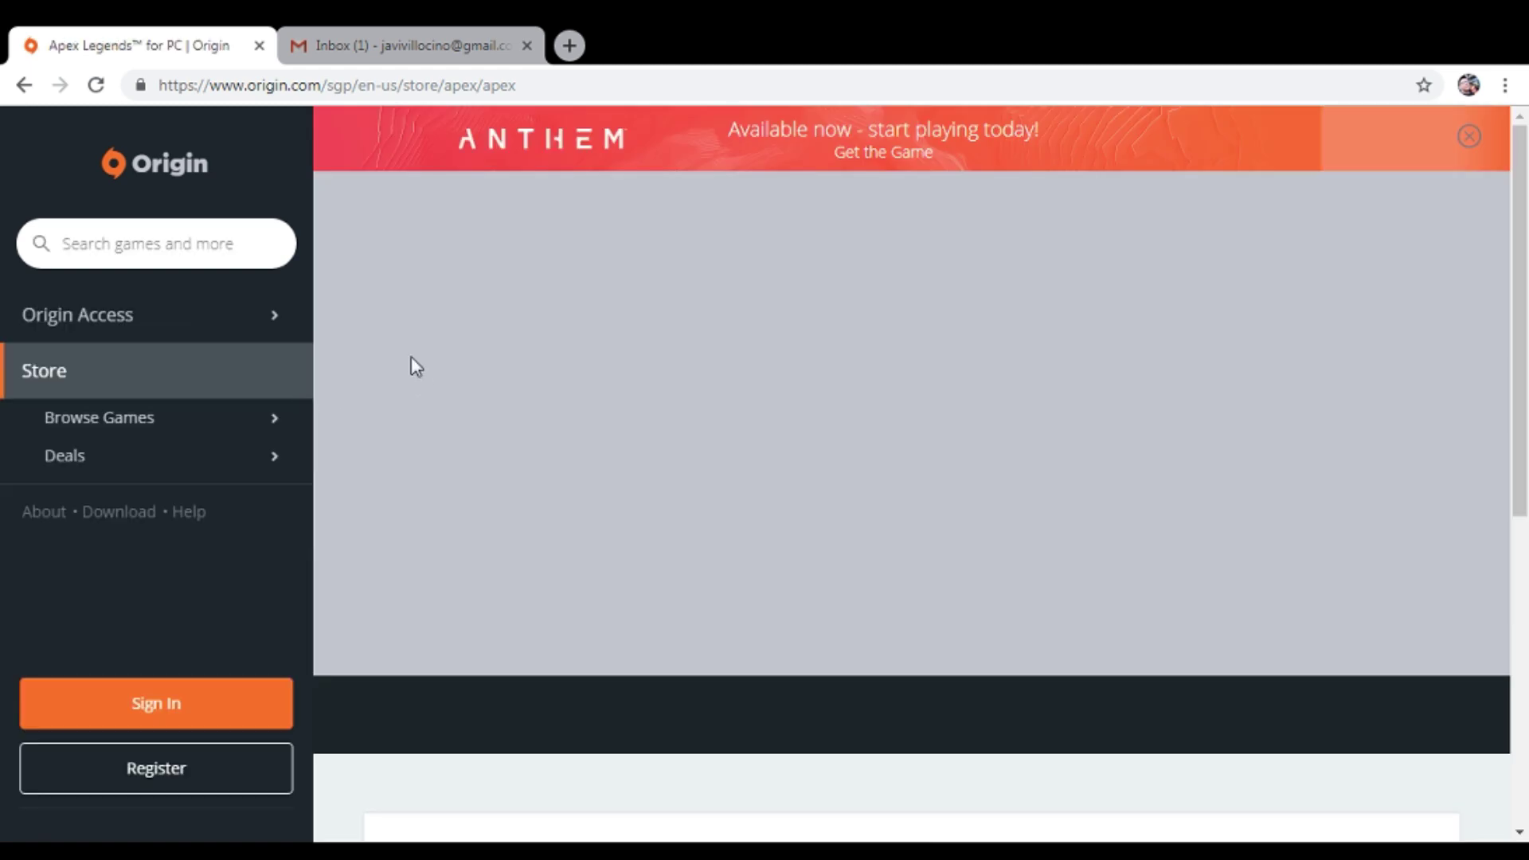
On the EA account creation form, accept the user agreement and privacy policy, select the date of birth, and continue.
{"action": "scroll", "coordinate": [408, 365], "scroll_direction": "down", "scroll_amount": 1}
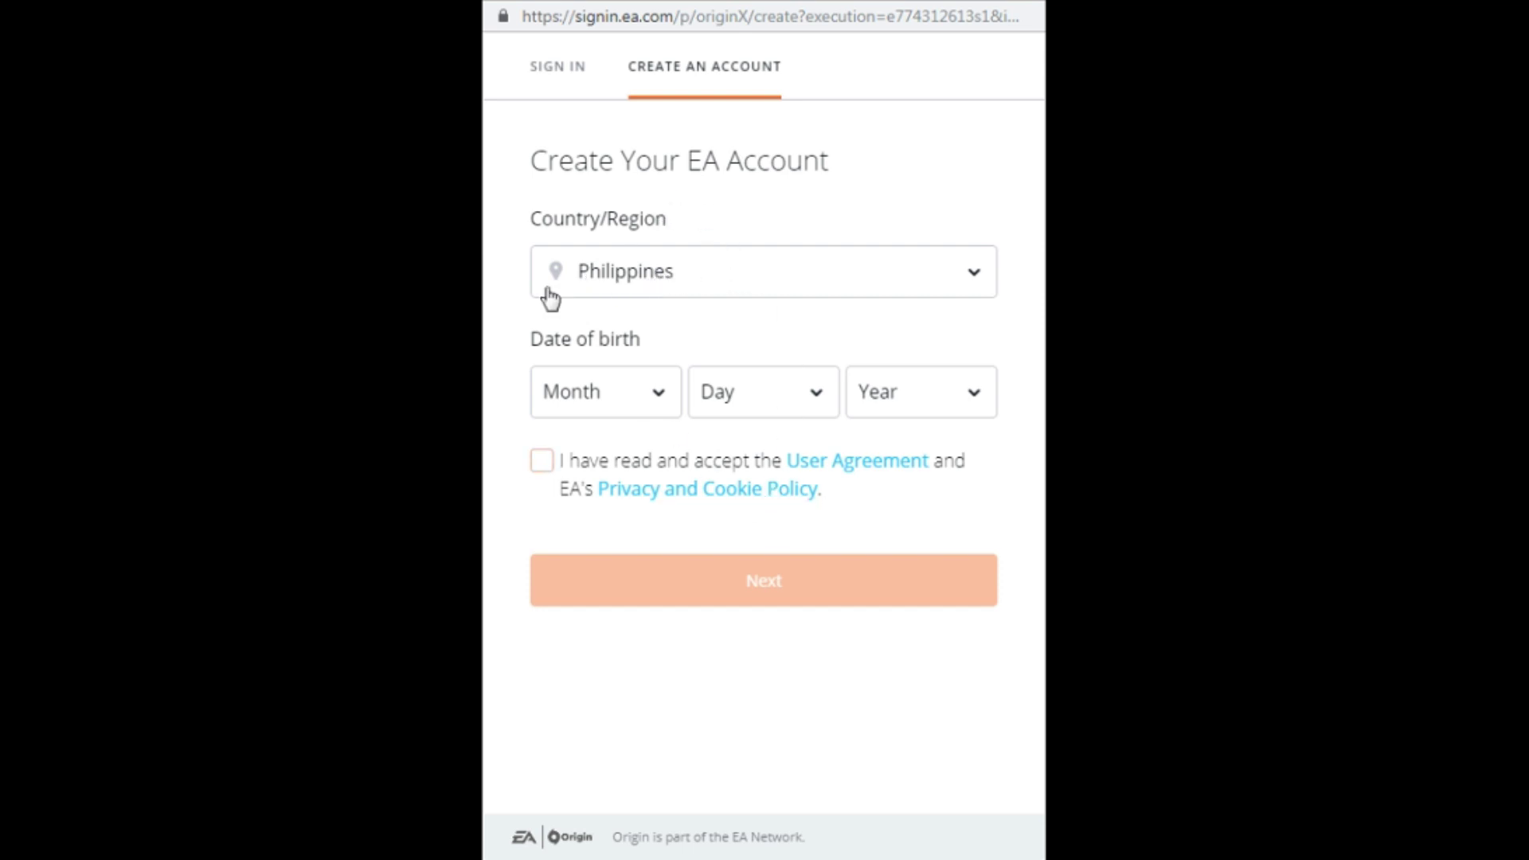
{"action": "left_click", "coordinate": [536, 469]}
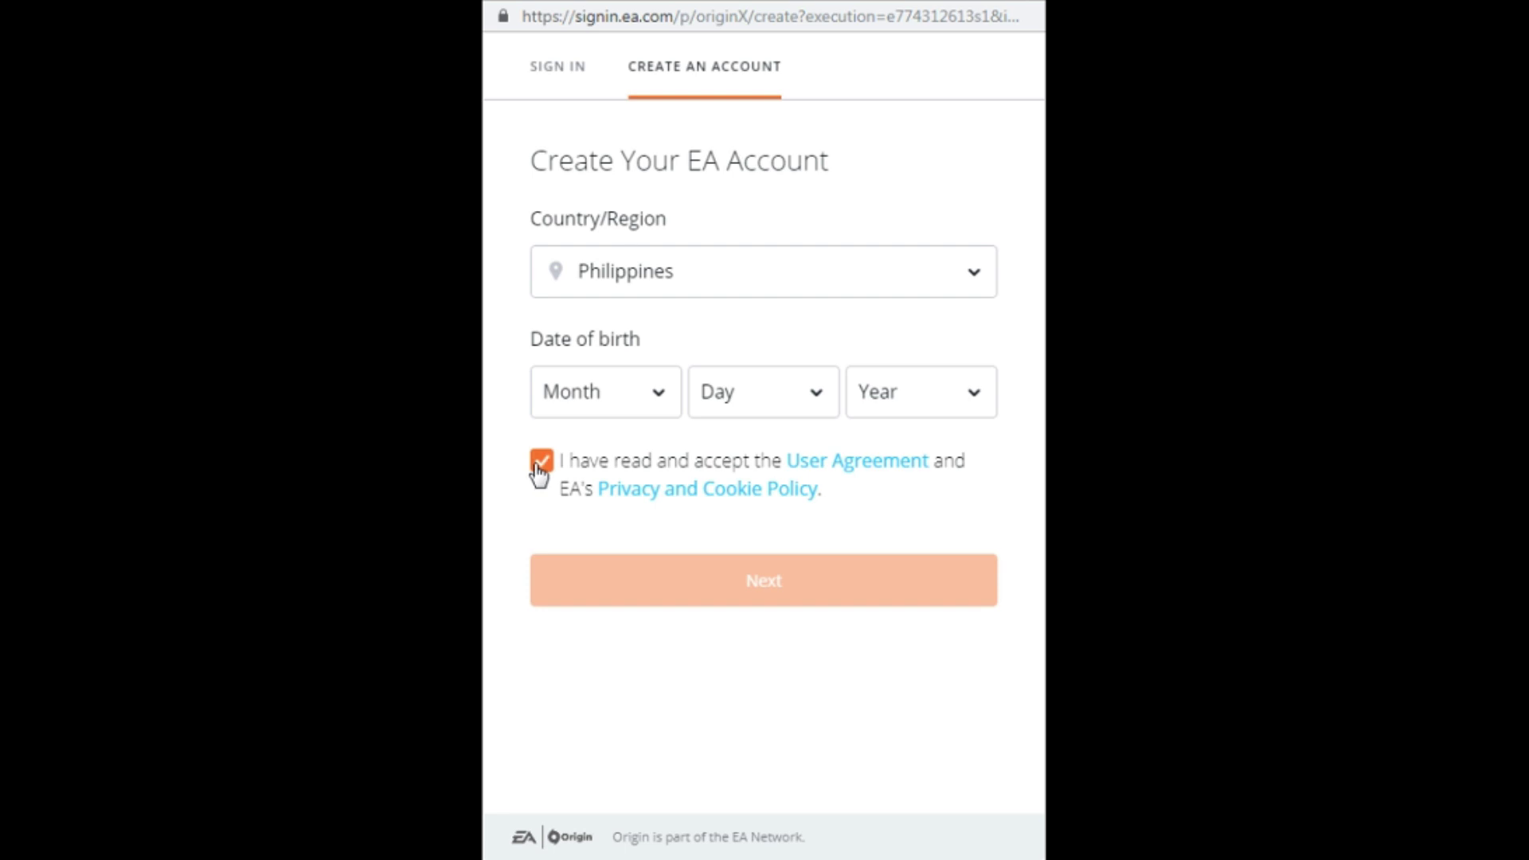
{"action": "left_click", "coordinate": [696, 273]}
{"action": "left_click", "coordinate": [628, 402]}
{"action": "left_click", "coordinate": [618, 468]}
{"action": "left_click", "coordinate": [791, 405]}
{"action": "left_click", "coordinate": [751, 12]}
{"action": "left_click", "coordinate": [969, 403]}
{"action": "left_click", "coordinate": [895, 362]}
{"action": "left_click", "coordinate": [708, 597]}
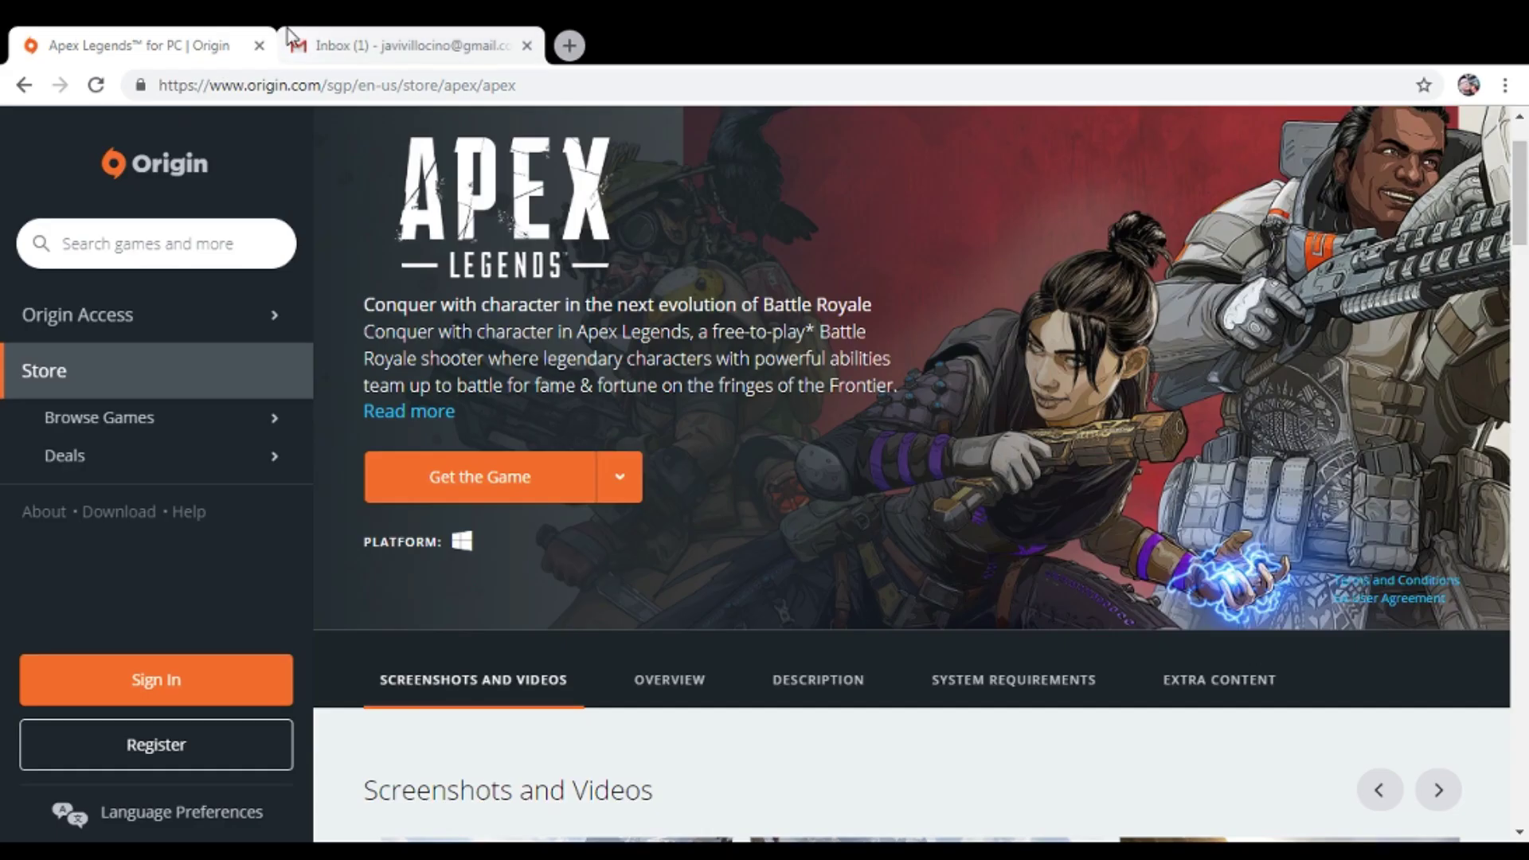
Read the EA welcome and security code emails in Gmail and return to the Apex Legends page on Origin.
{"action": "left_click", "coordinate": [307, 45]}
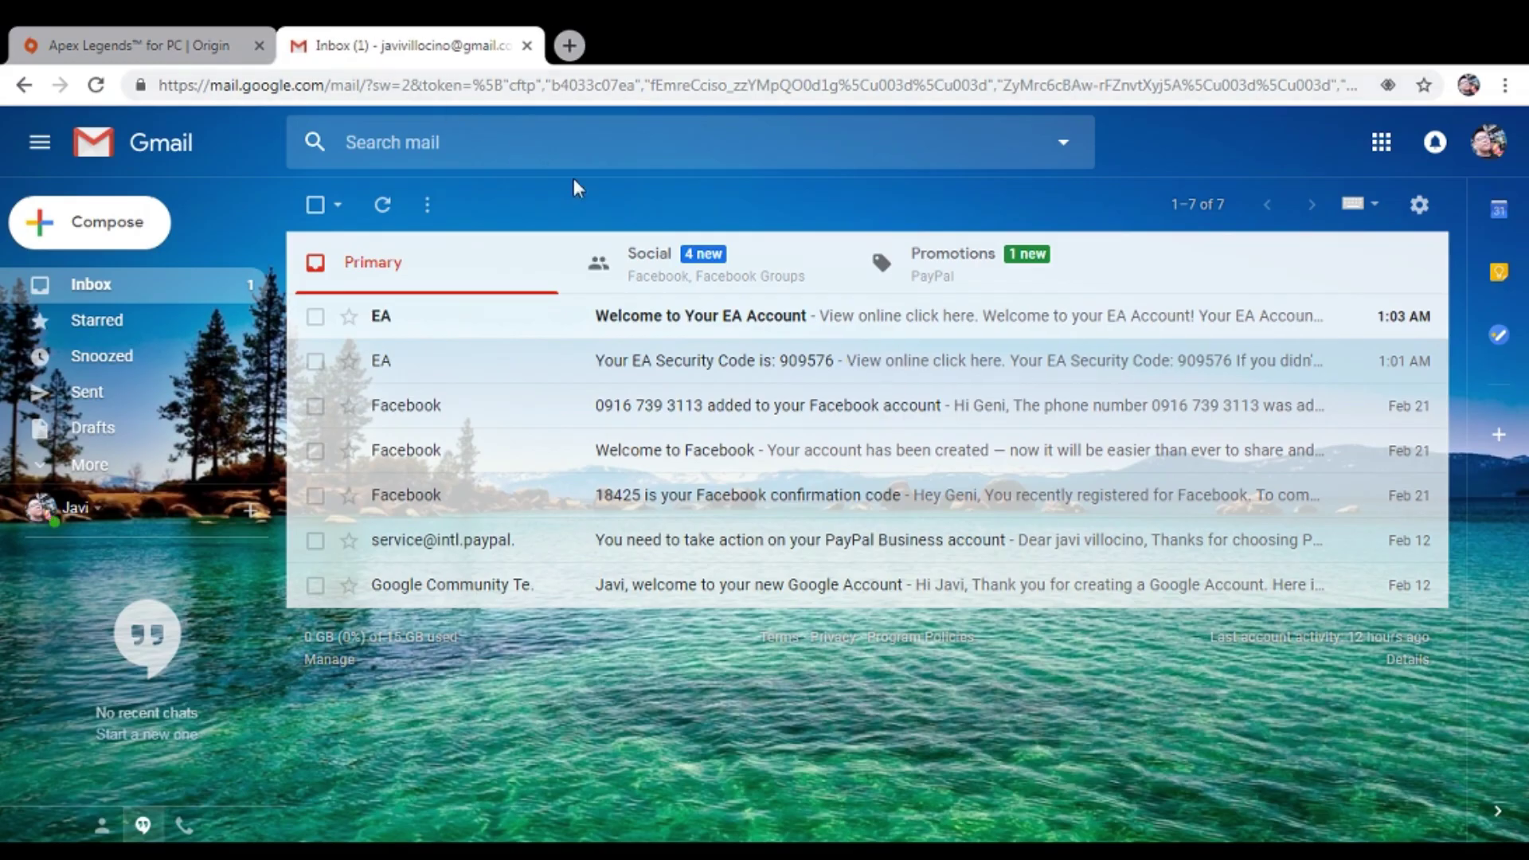
{"action": "left_click", "coordinate": [714, 330]}
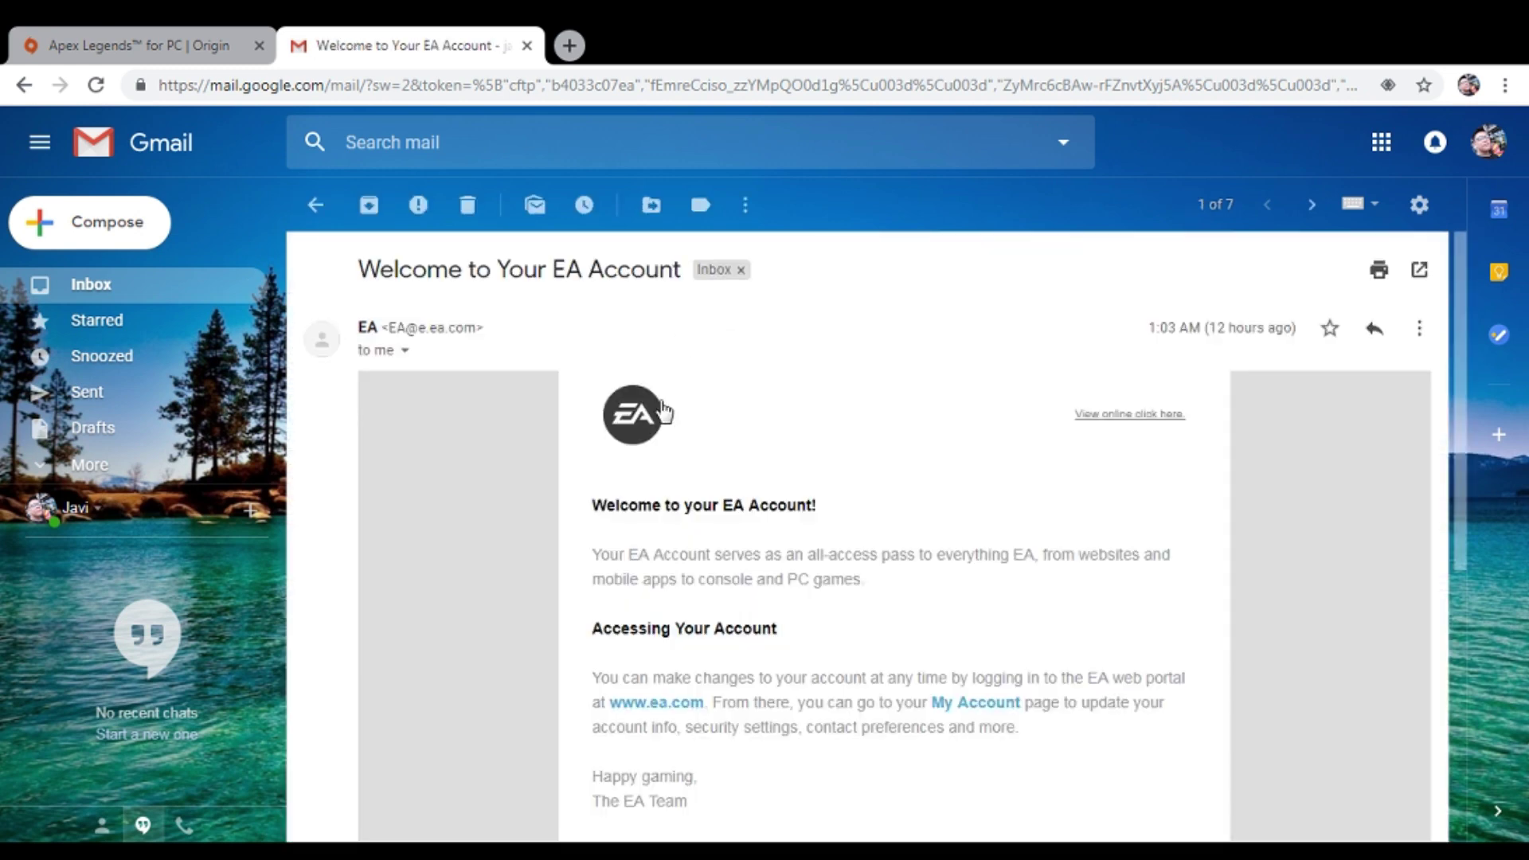
{"action": "left_click", "coordinate": [24, 84]}
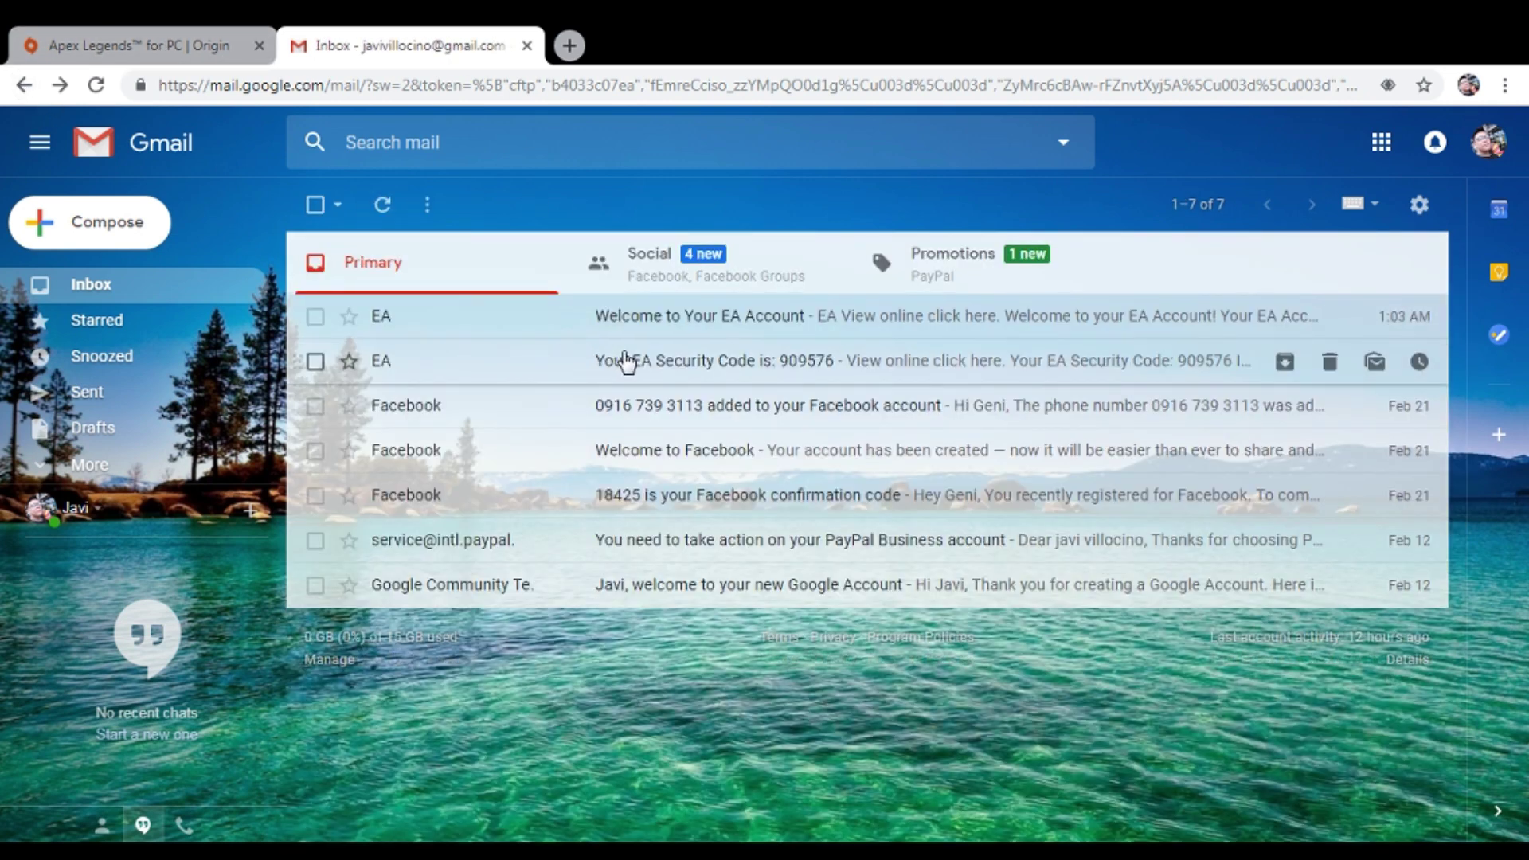
{"action": "left_click", "coordinate": [701, 362]}
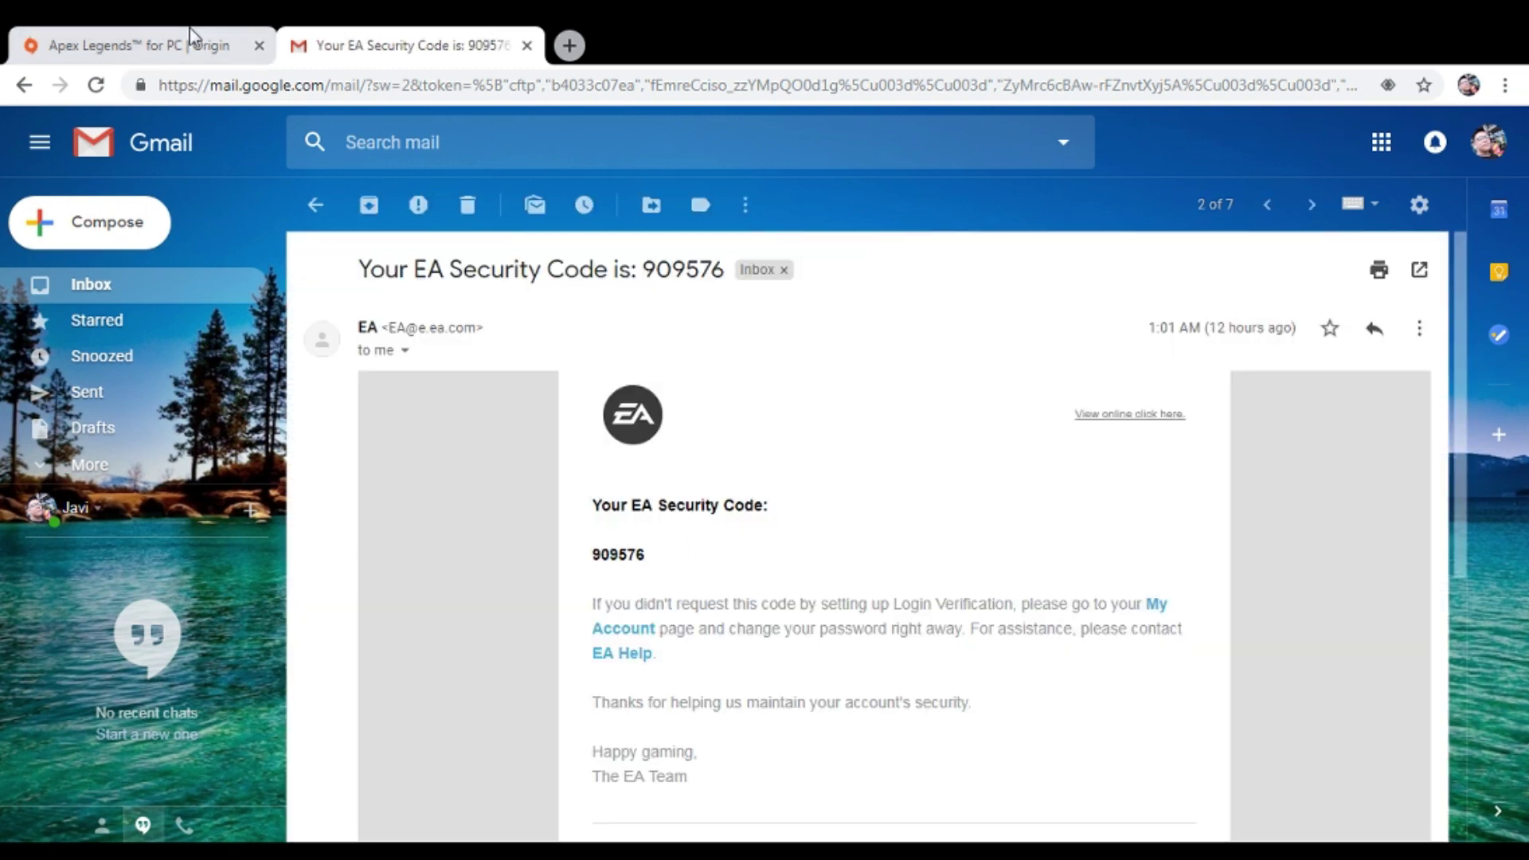
{"action": "left_click", "coordinate": [239, 44]}
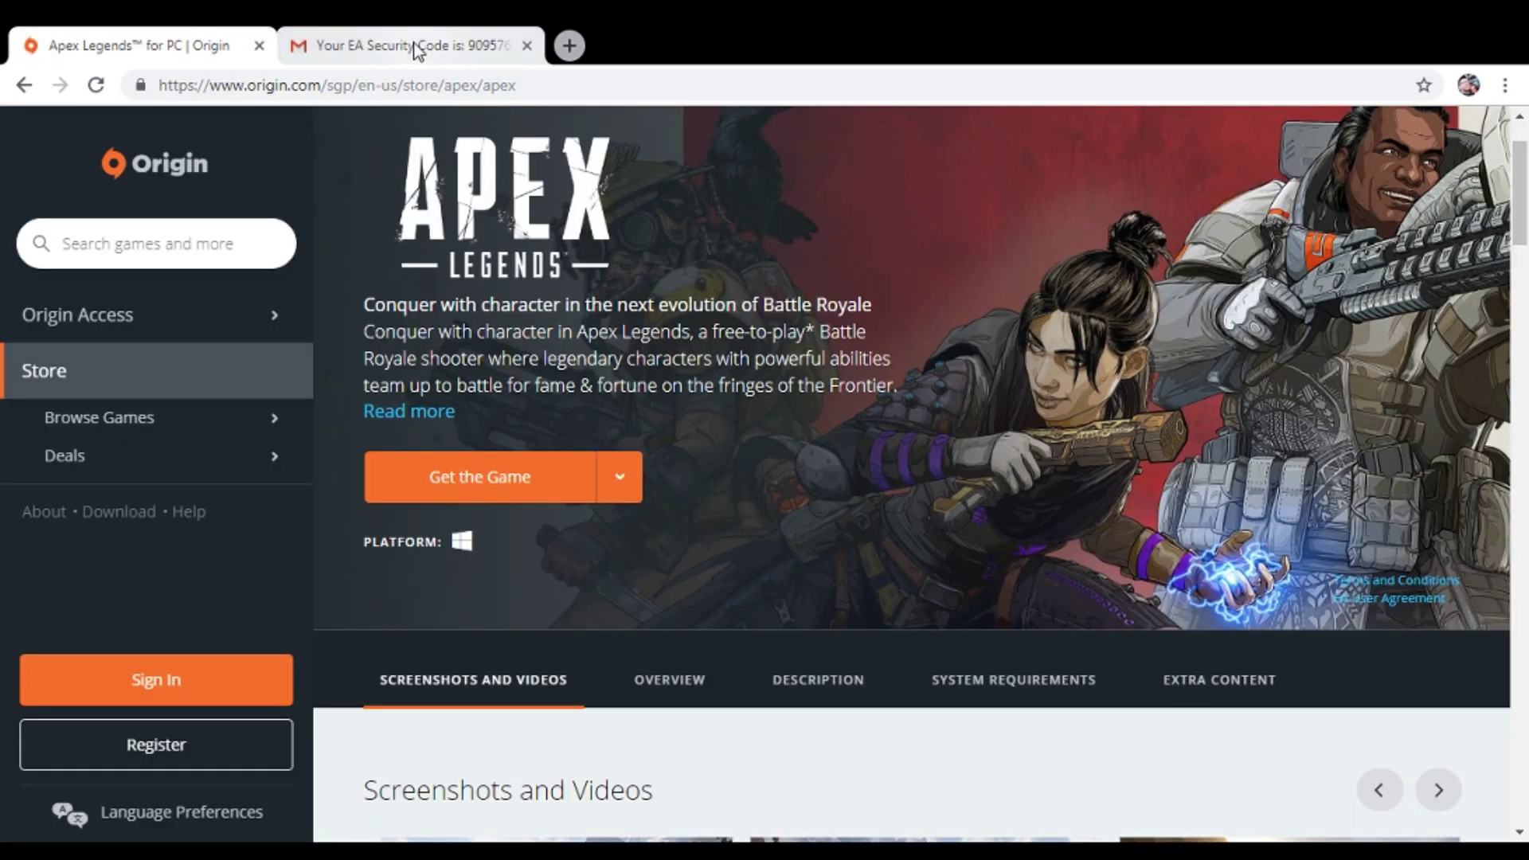